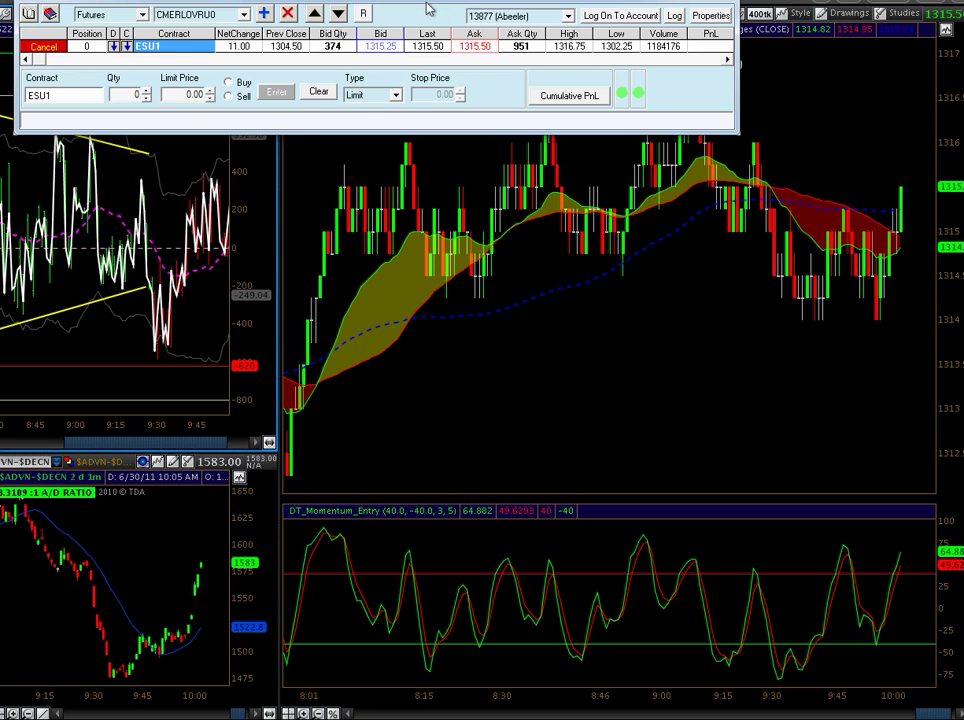
- Load the ESU1 contract into the order bar from the contract list
click(243, 15)
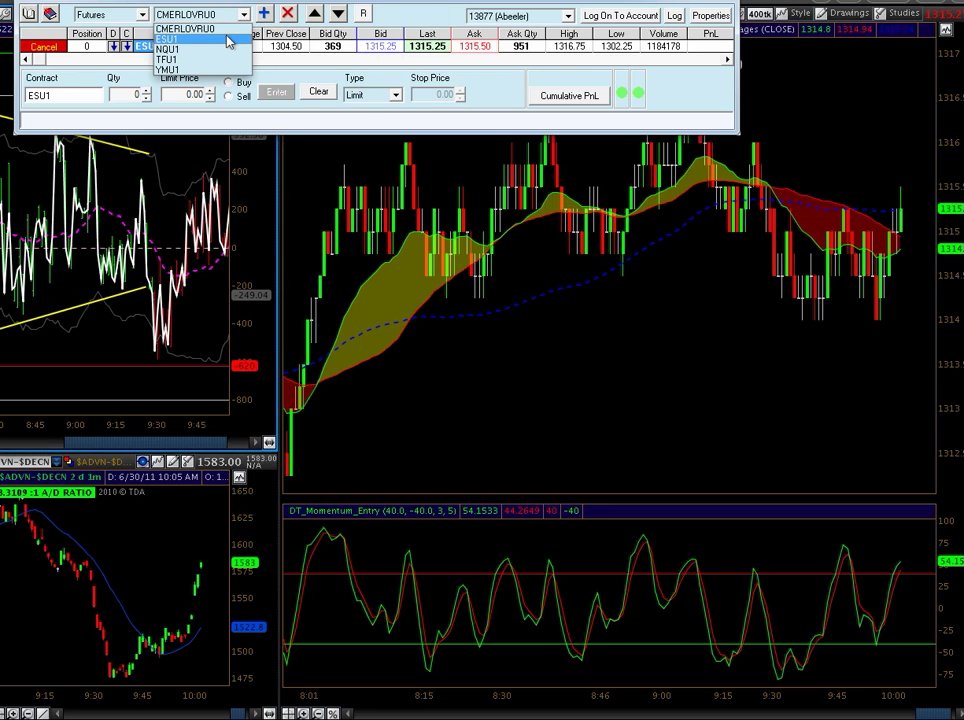
click(229, 40)
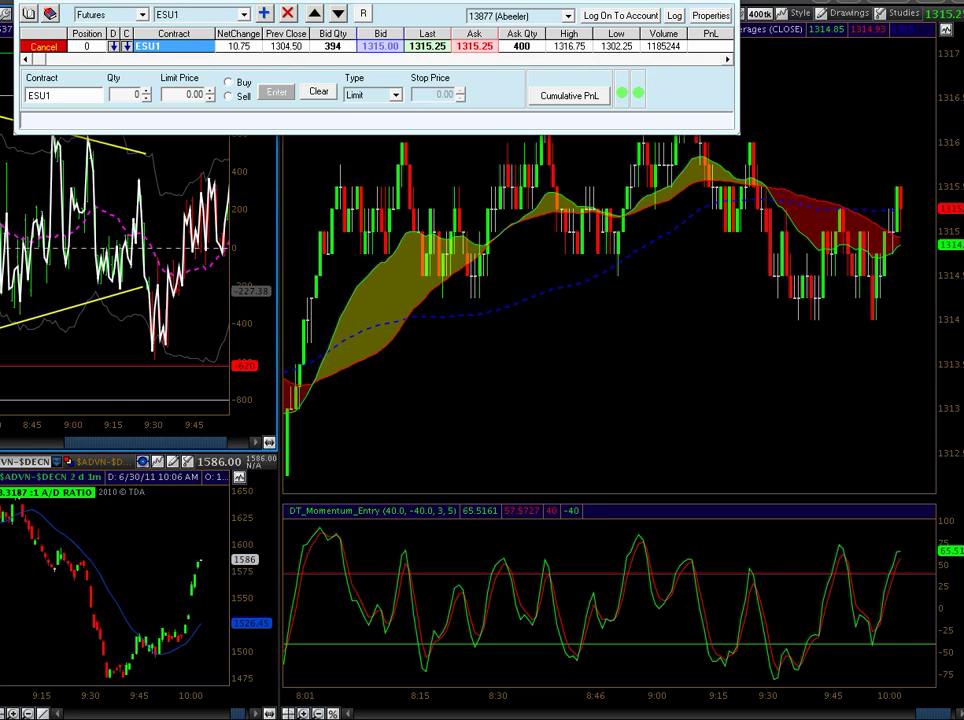
- Open the ESU1 depth ladder and try the simple bracket exit type, dismissing the target warning
click(114, 47)
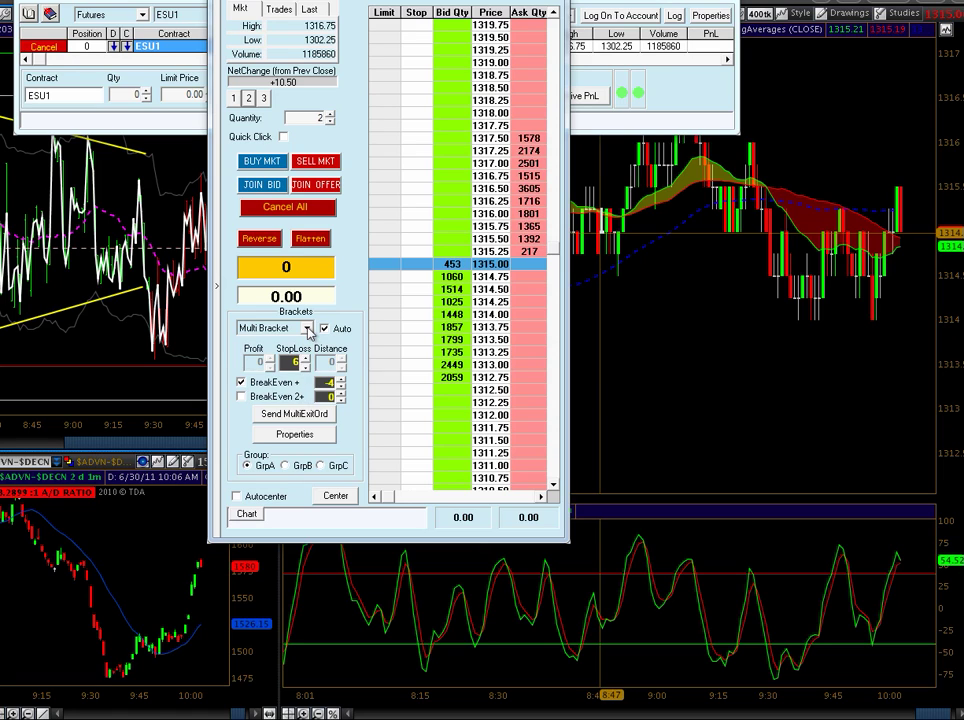
click(303, 329)
click(284, 343)
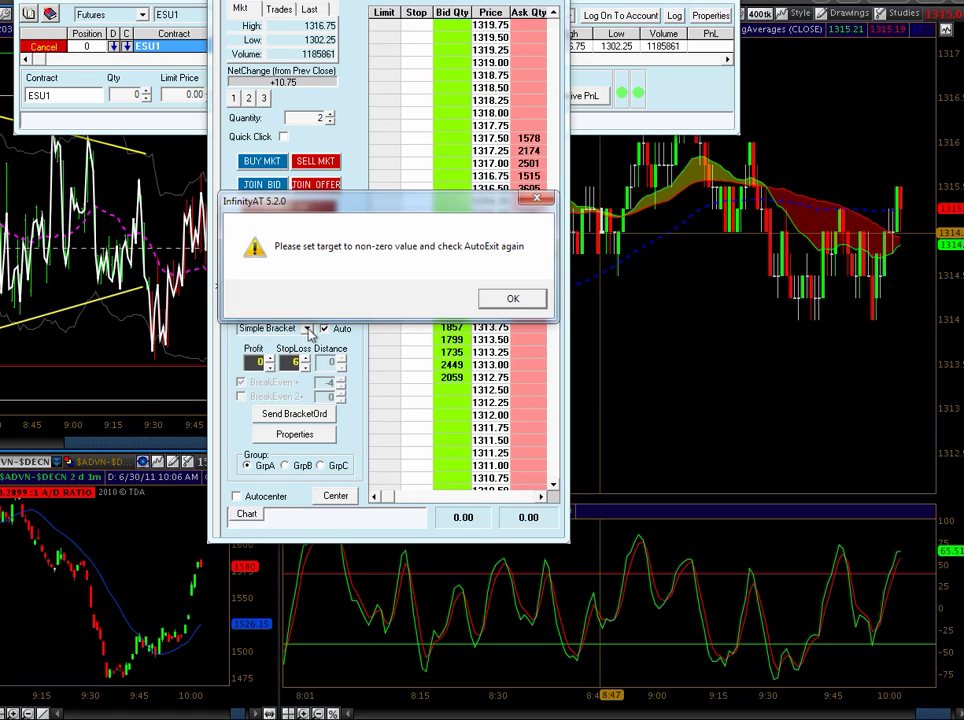
click(506, 300)
- Choose the Multi Bracket exit type and open the ladder's Linear Depth Property dialog
click(303, 328)
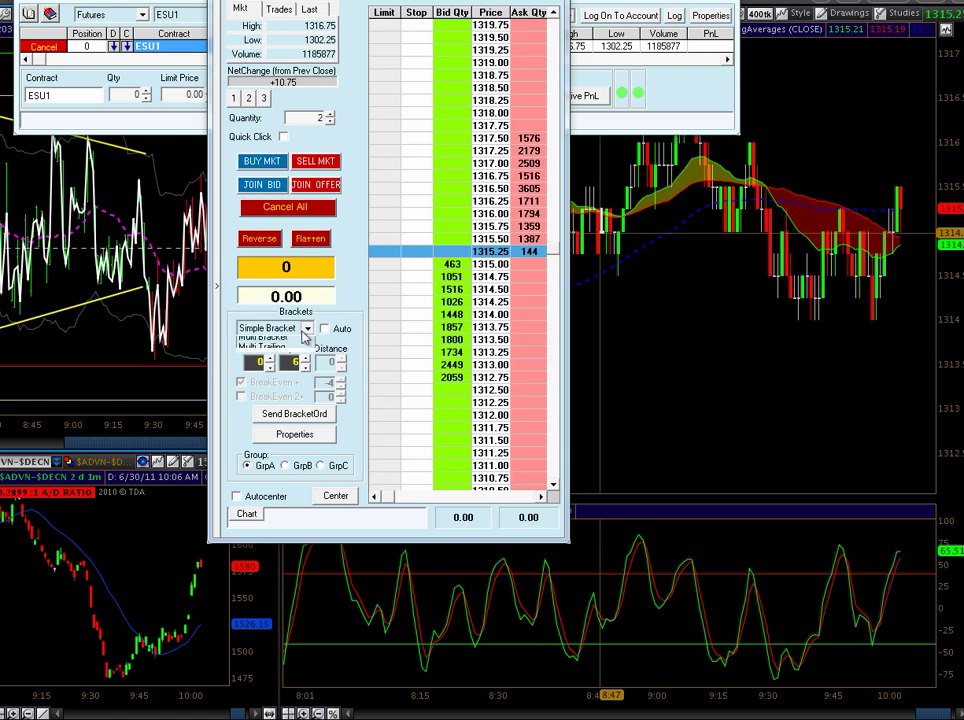
click(284, 364)
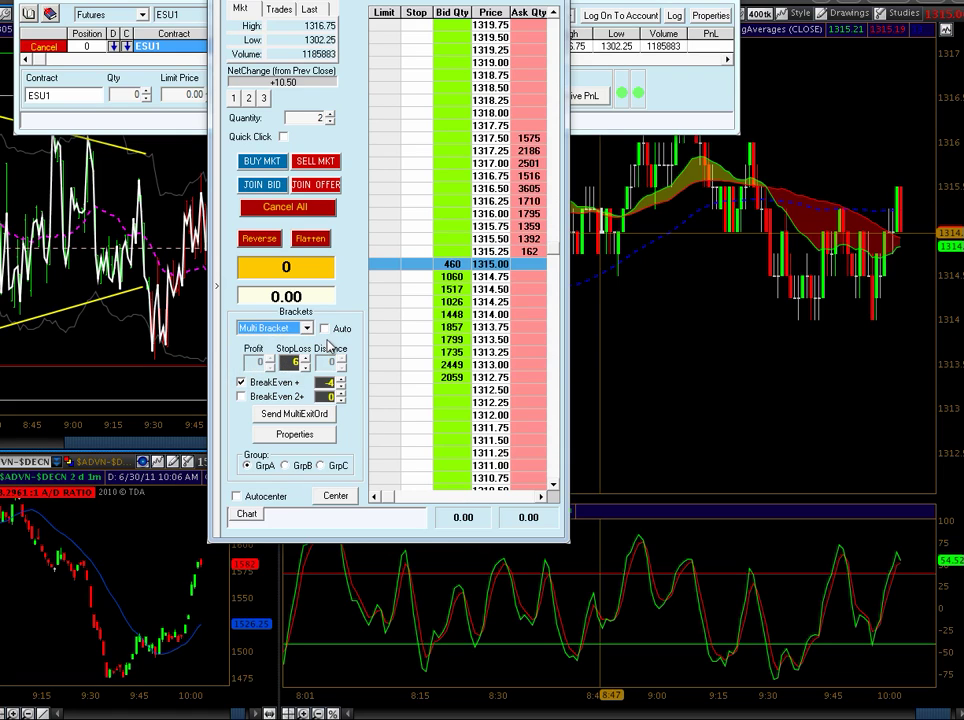
key(Up)
click(298, 436)
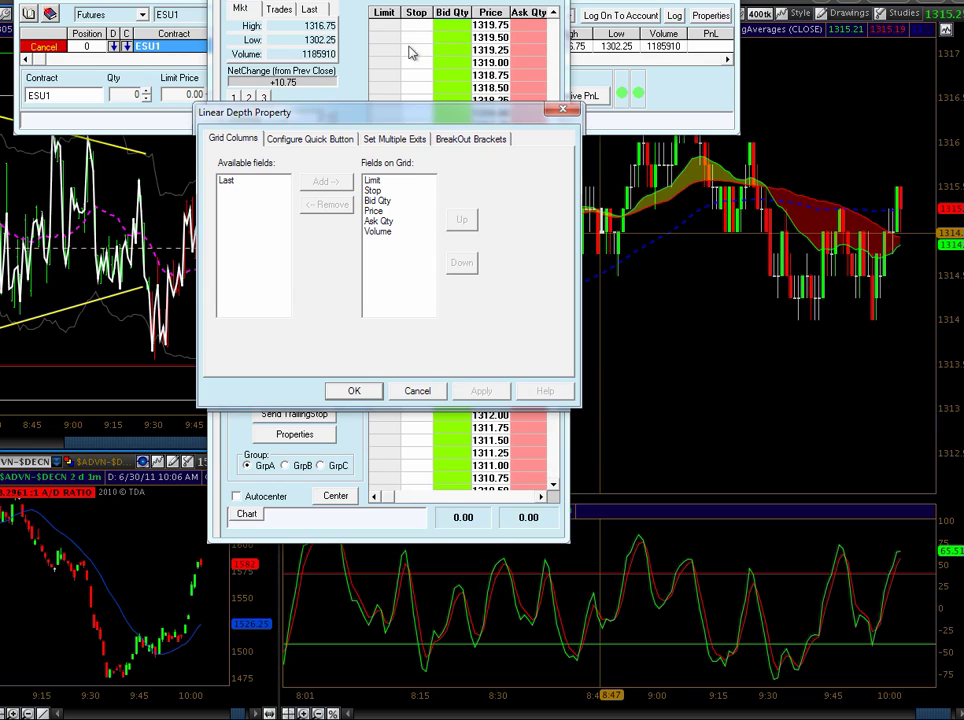
- Set Group-A Lot Size1 to 1 under Set Multiple Exits, with targets 2 and 8, and save
click(310, 139)
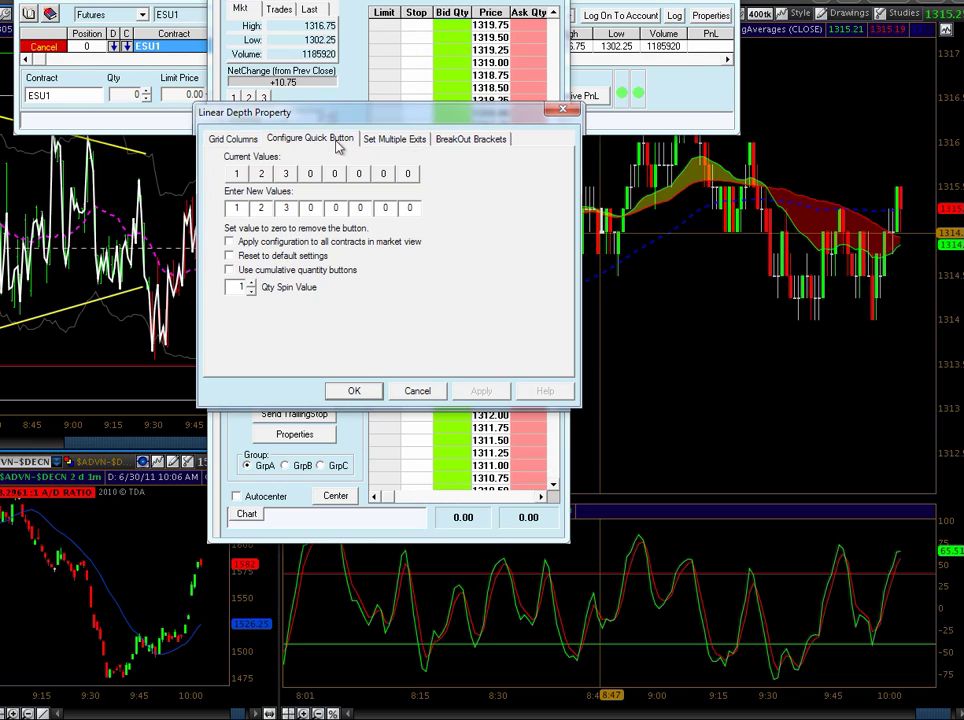
click(390, 139)
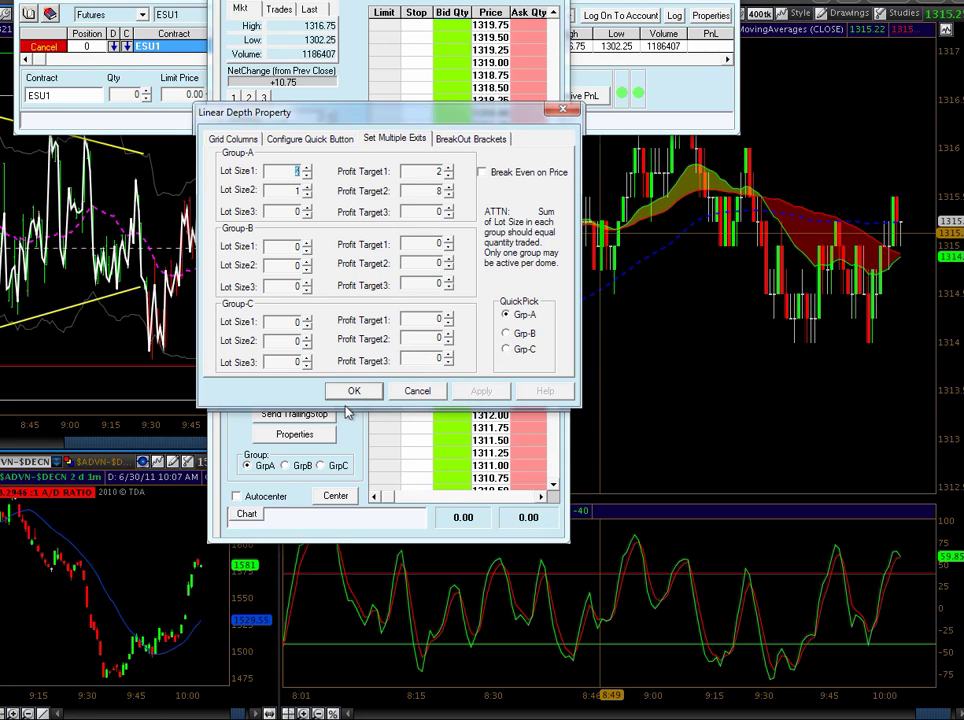
click(307, 176)
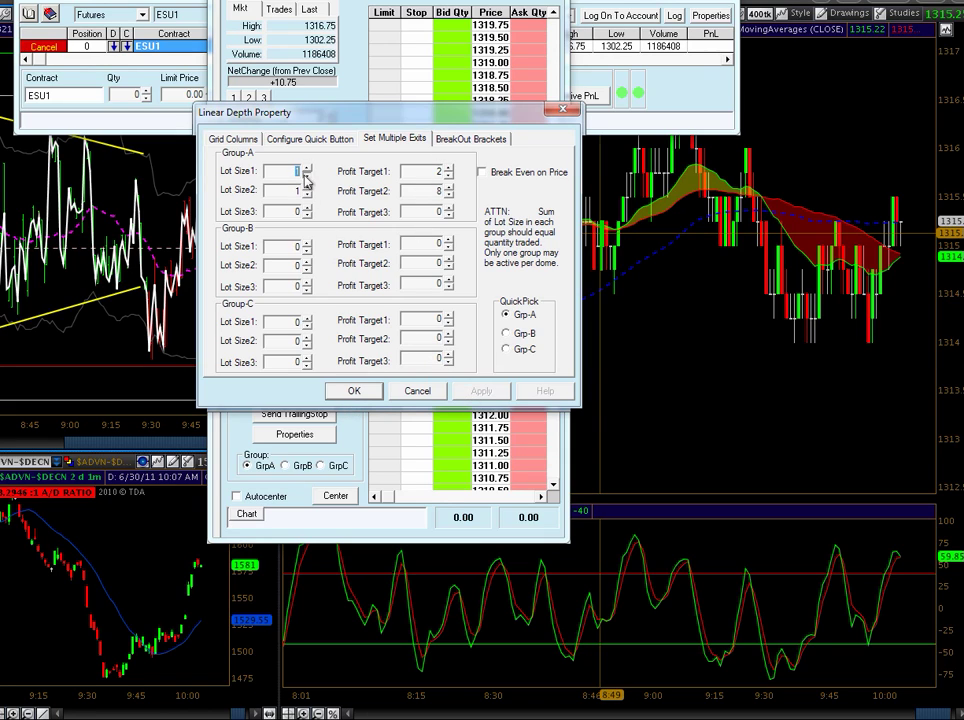
click(362, 391)
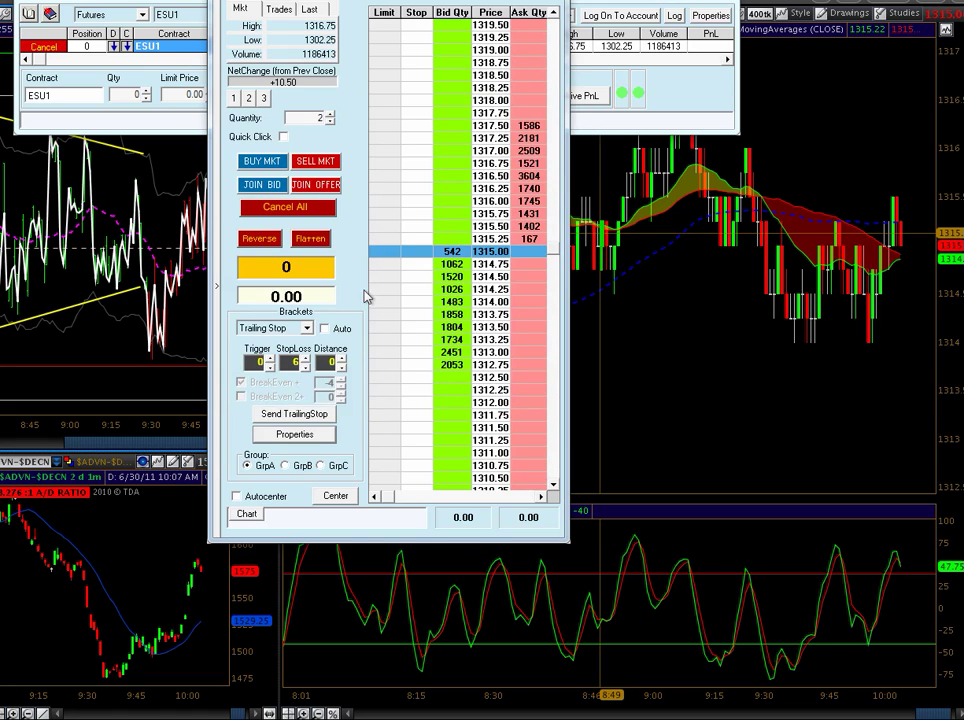
- Select Multi Bracket with a 6-tick stop loss, enable BreakEven+, and turn on Quick Click
click(295, 328)
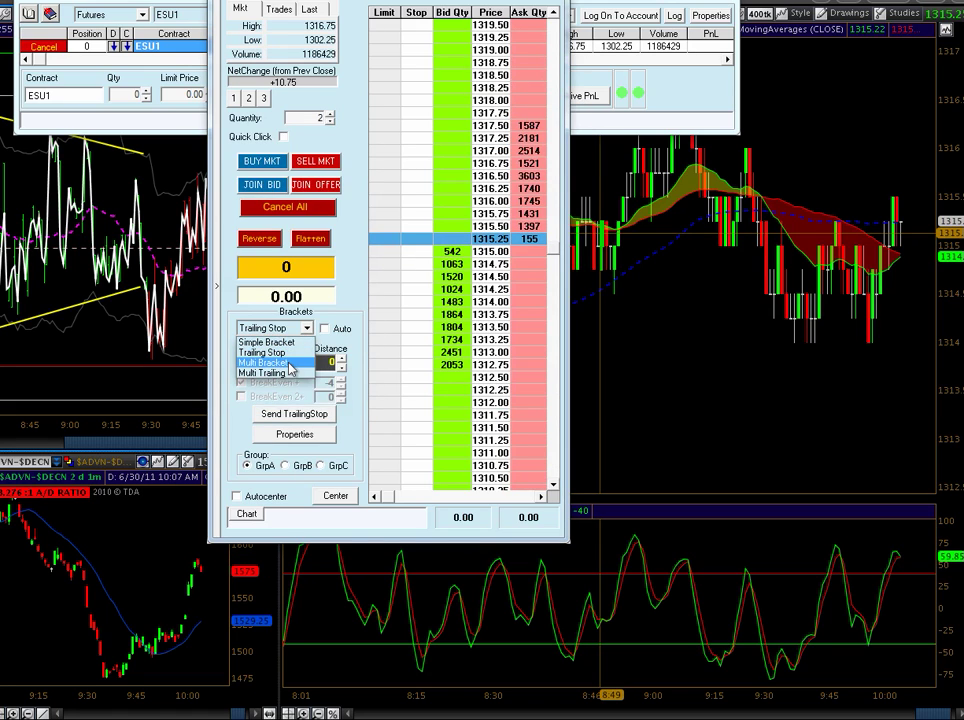
click(280, 362)
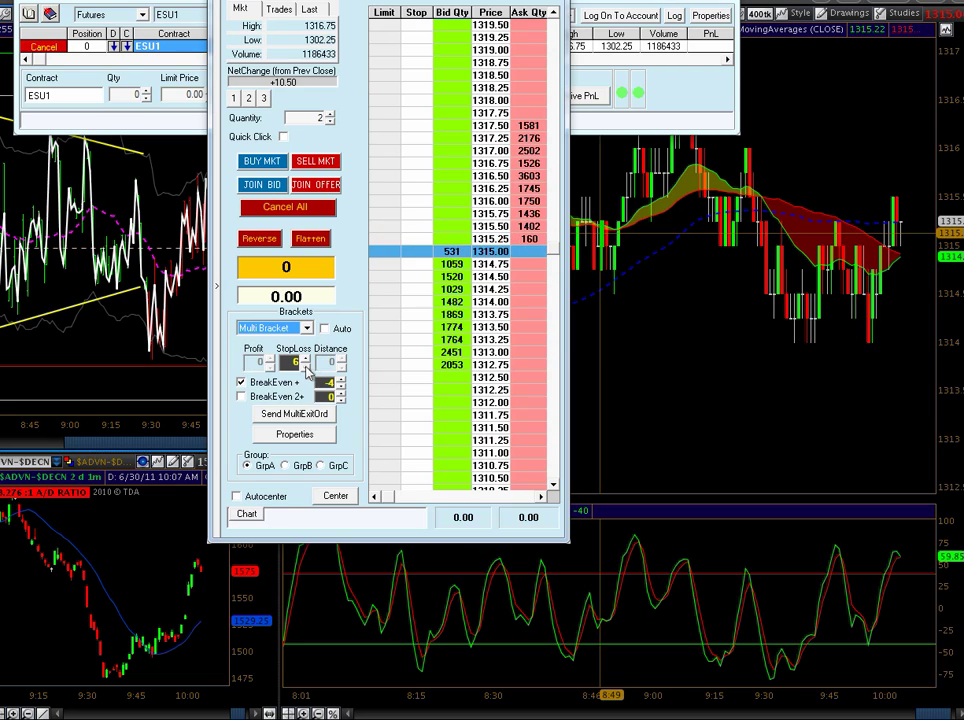
click(303, 363)
text(6)
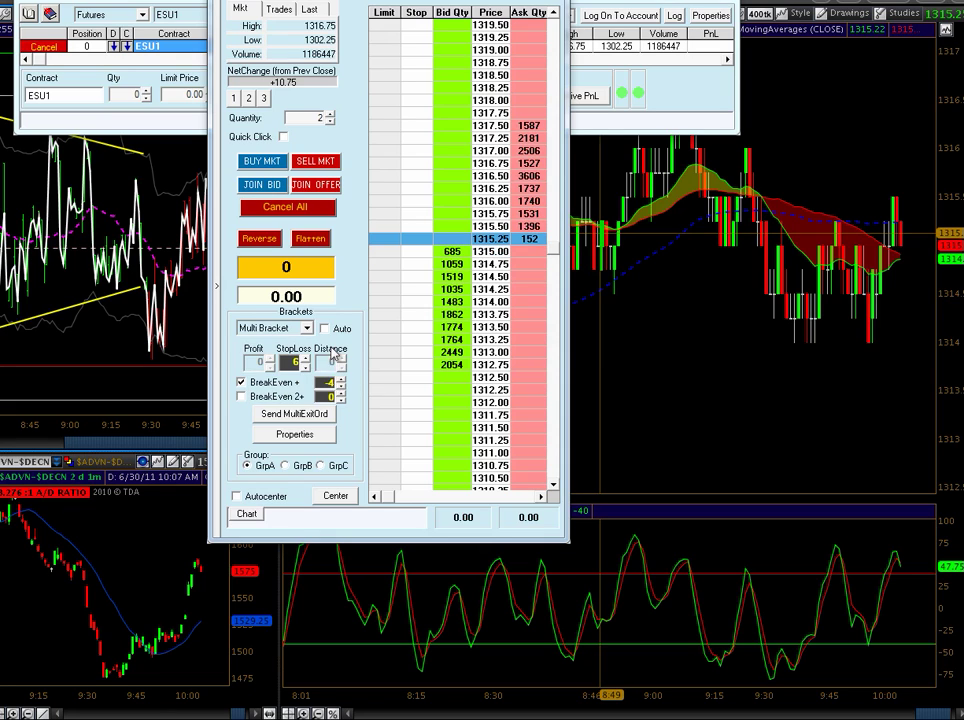
click(240, 383)
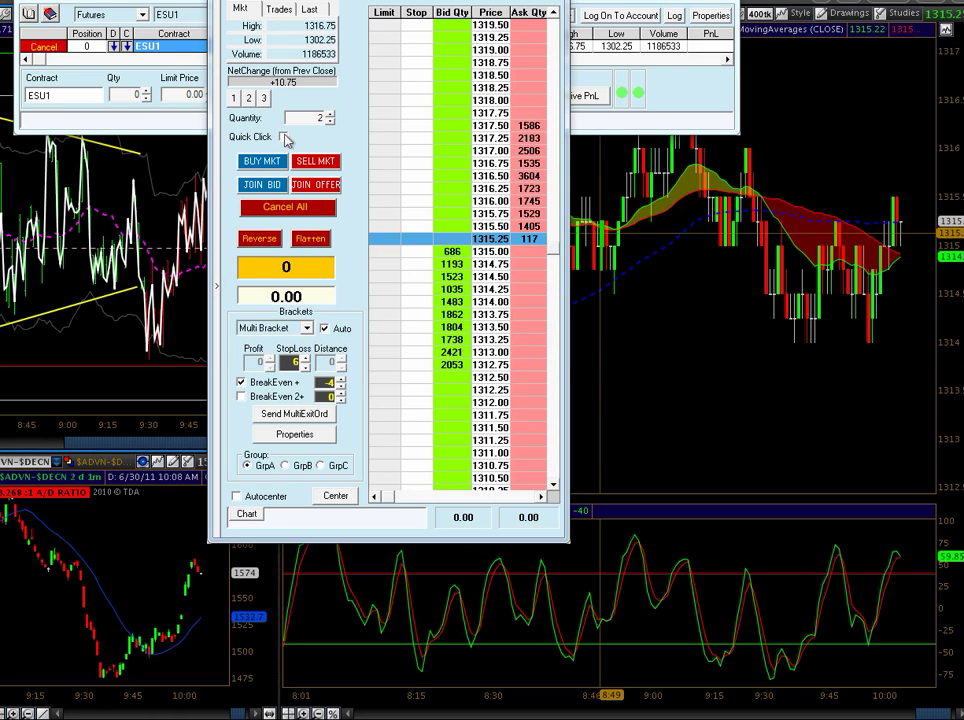
click(284, 138)
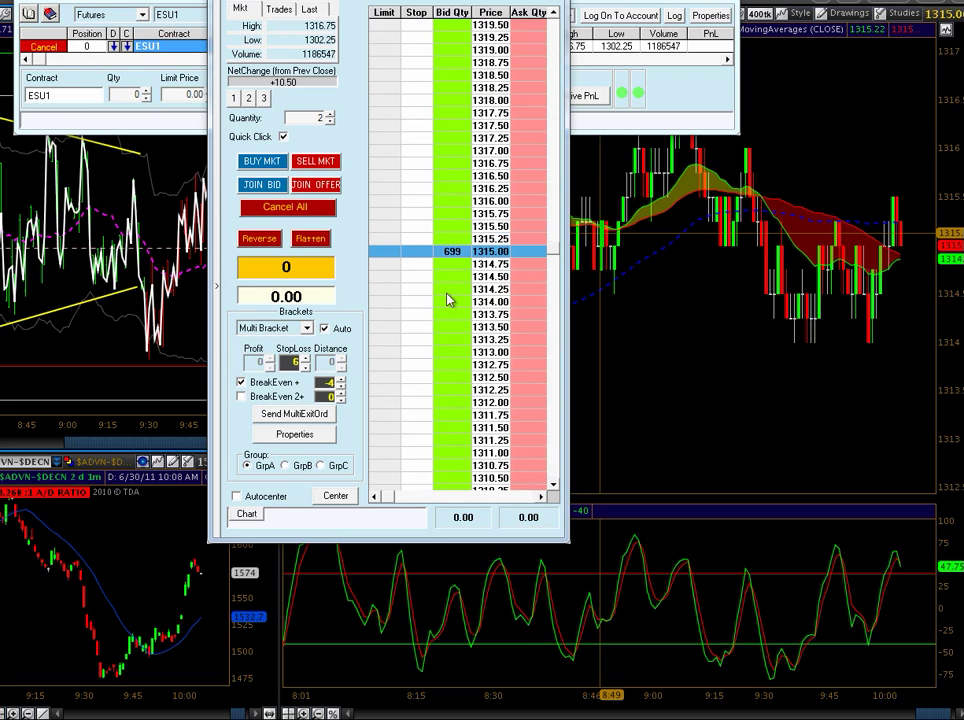
- Place a 2-lot ESU1 sell limit at 1315.25, move it to 1315.00 to fill, and review brackets
click(523, 241)
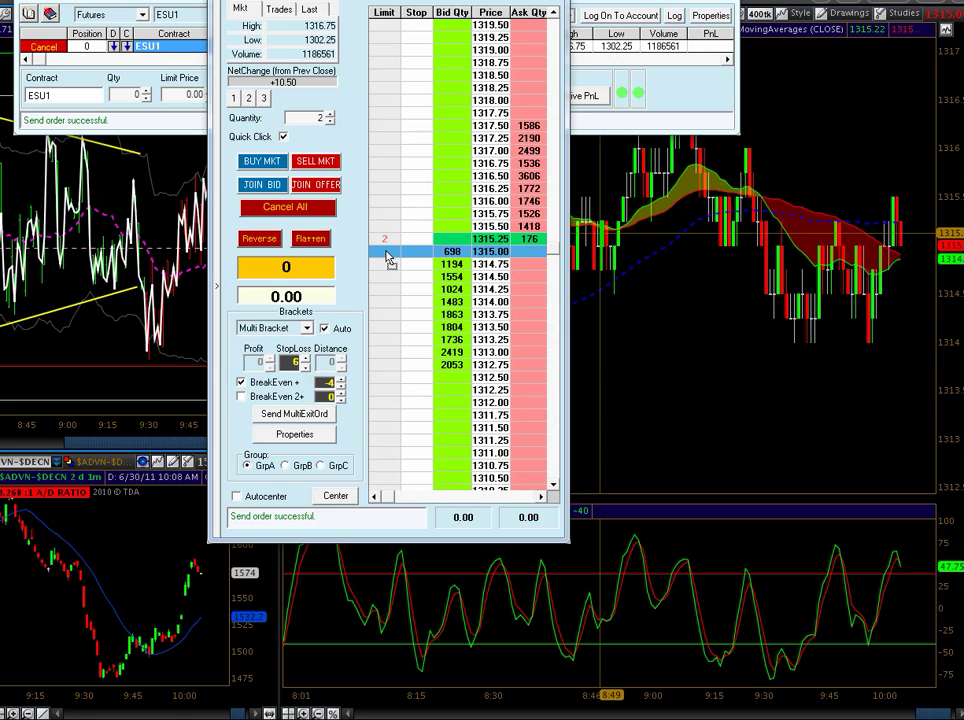
drag(388, 255, 386, 257)
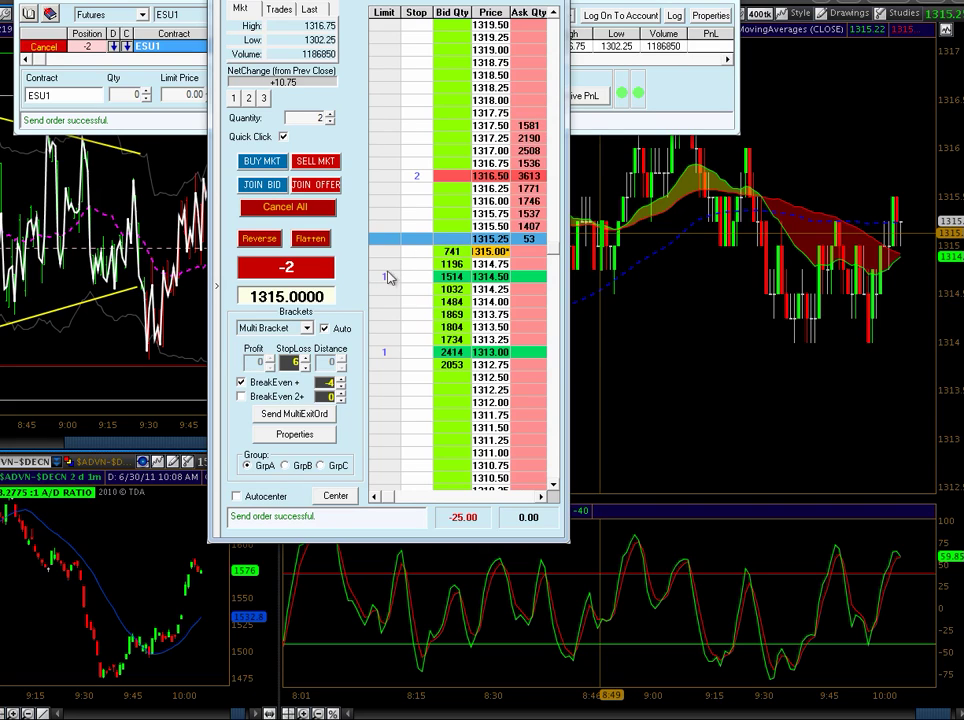
scroll(420, 181, up, 3)
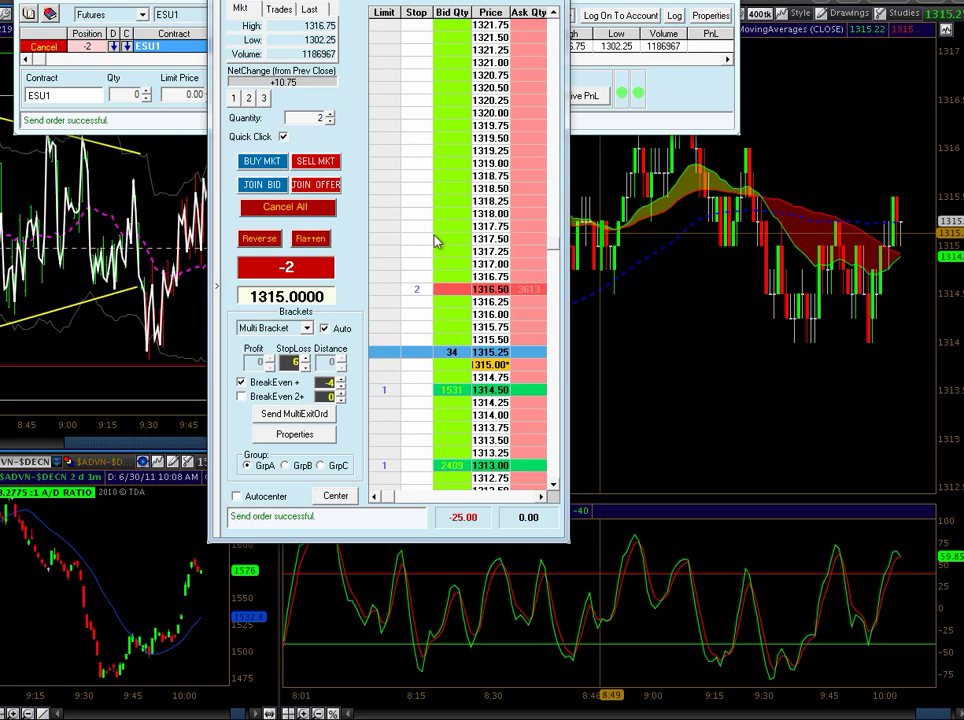
scroll(435, 258, up, 2)
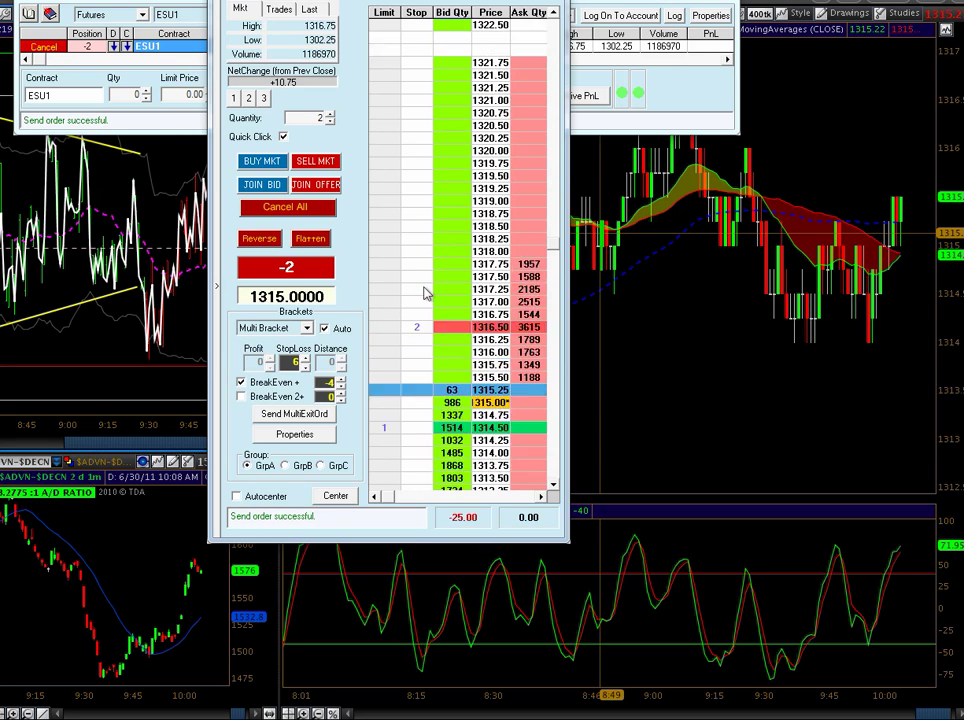
scroll(425, 320, down, 3)
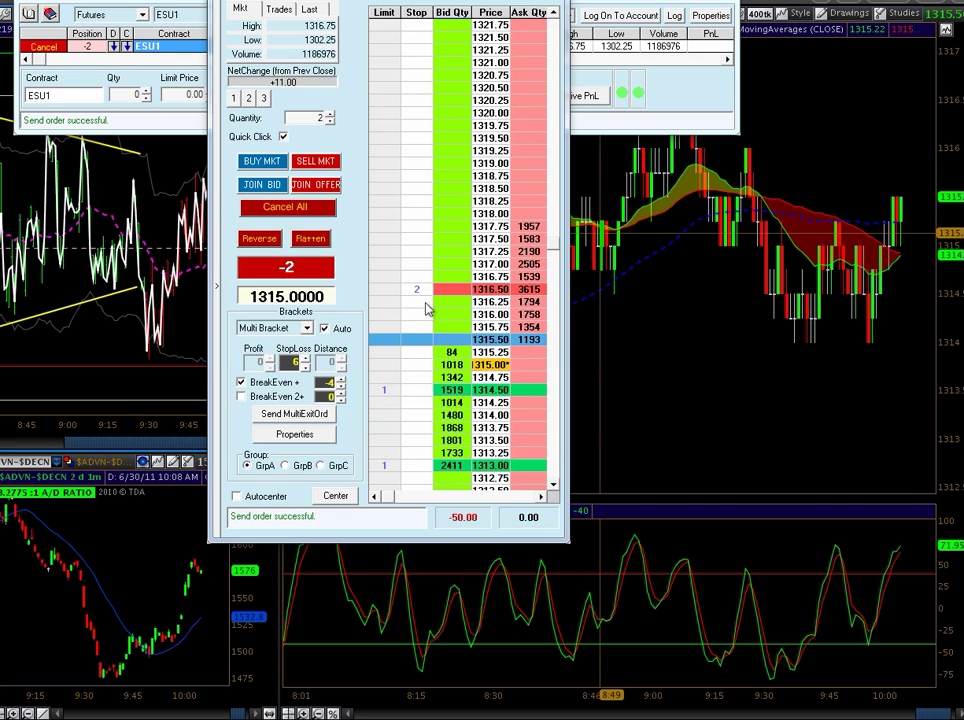
scroll(425, 291, down, 2)
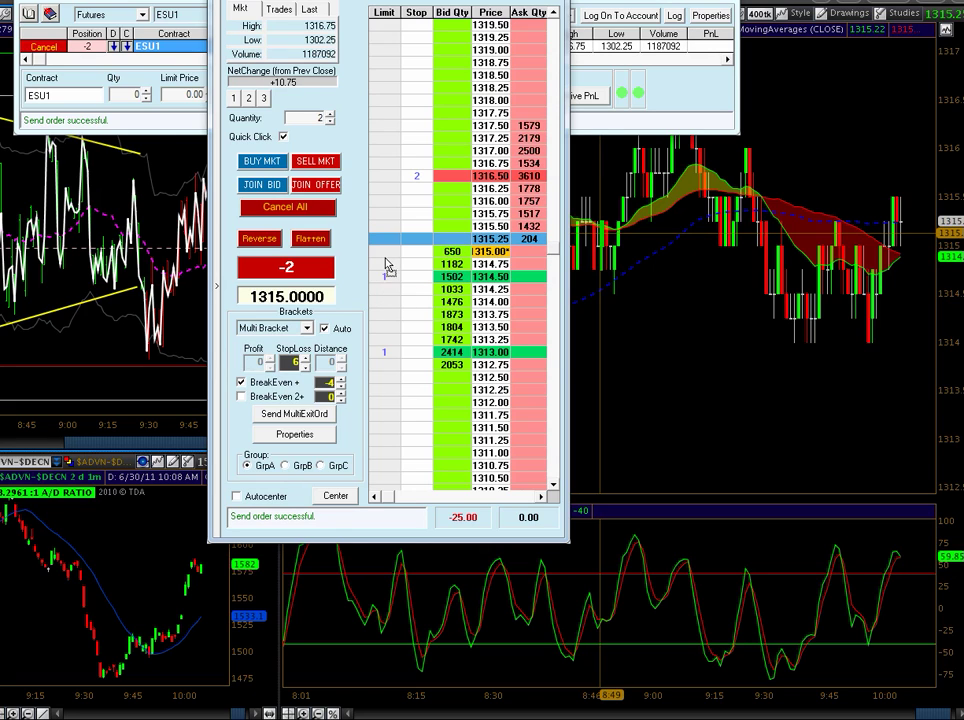
- Move the first profit target up to 1315.00 so it fills
drag(388, 253, 388, 251)
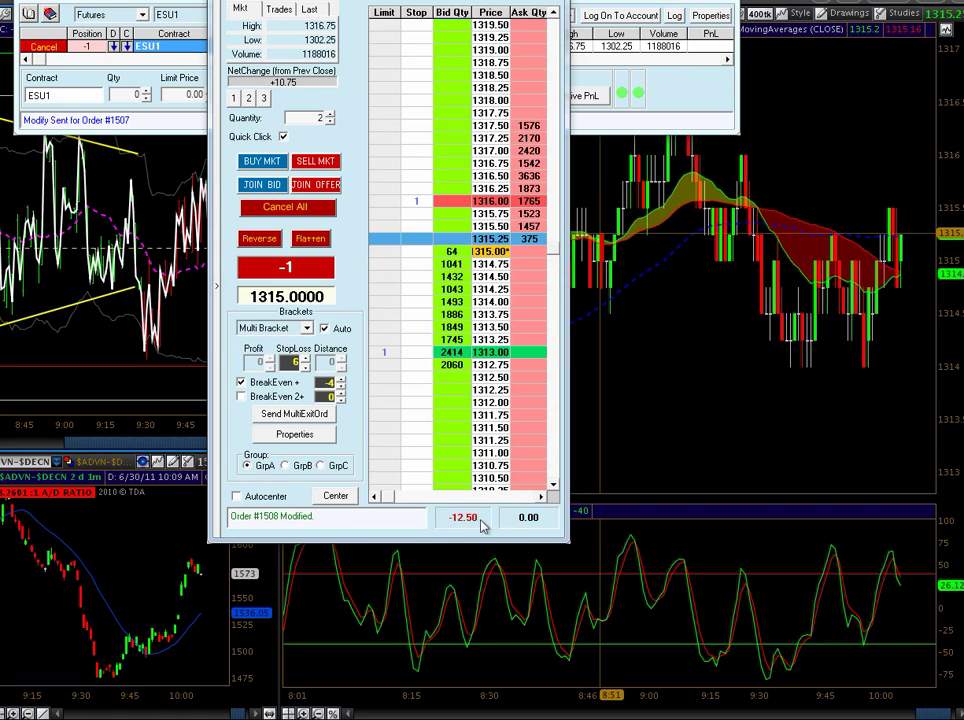
scroll(477, 450, up, 3)
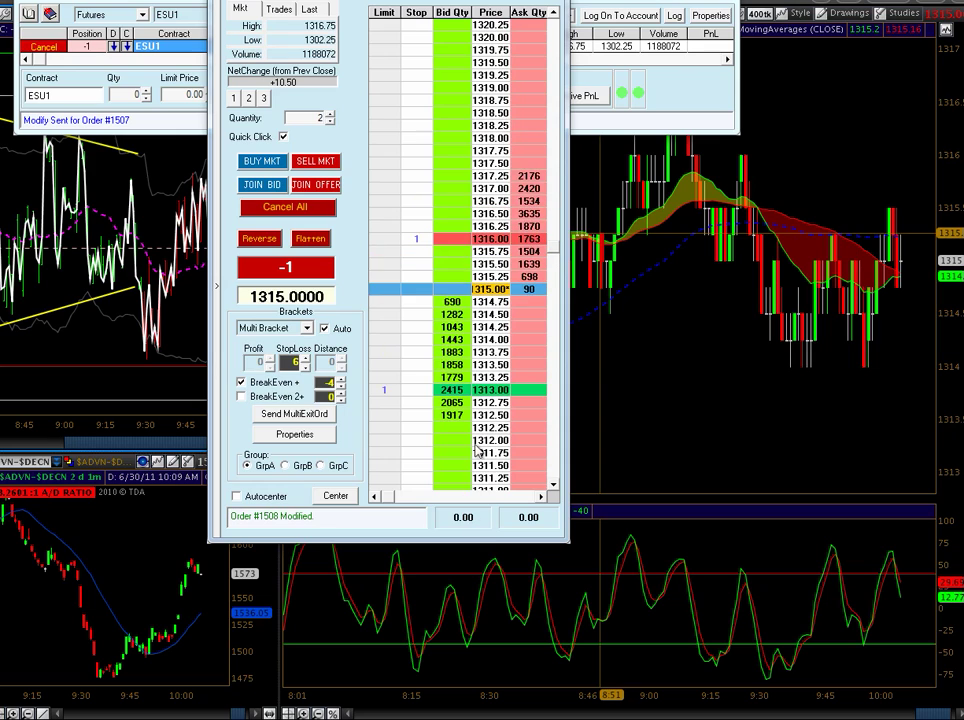
scroll(468, 360, down, 3)
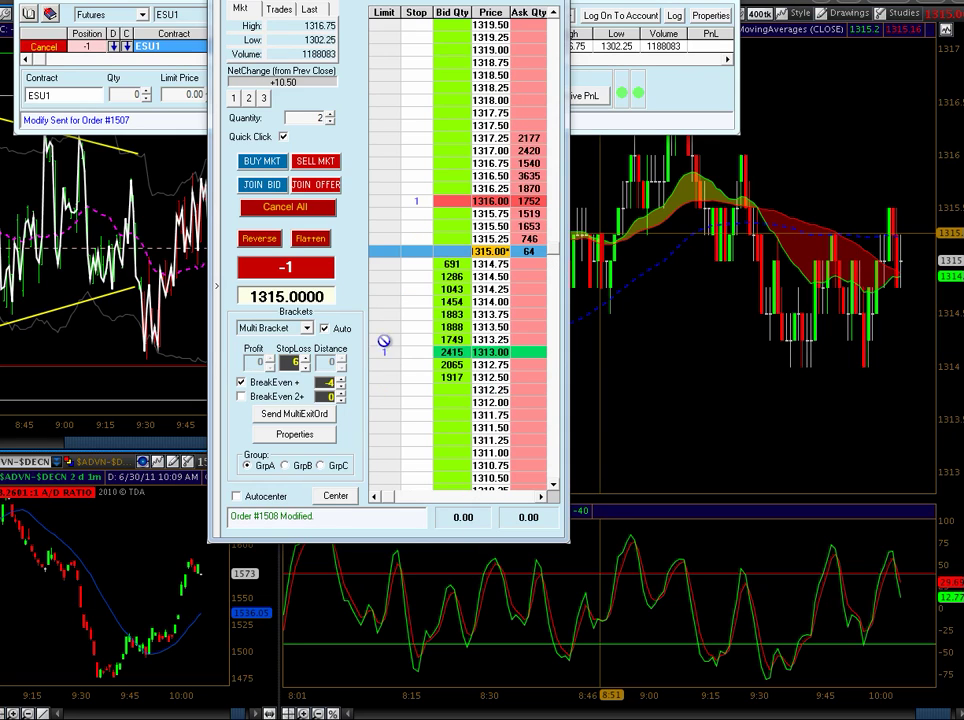
- Move the remaining target to 1314.75 until it fills and the position is flat
drag(386, 318, 387, 316)
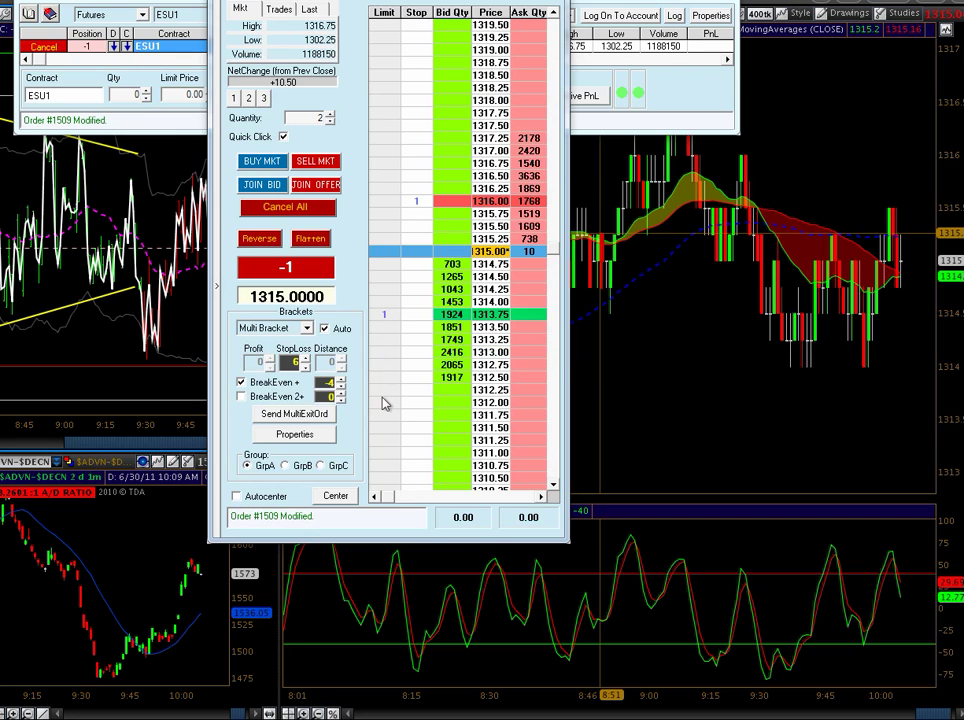
drag(384, 317, 384, 354)
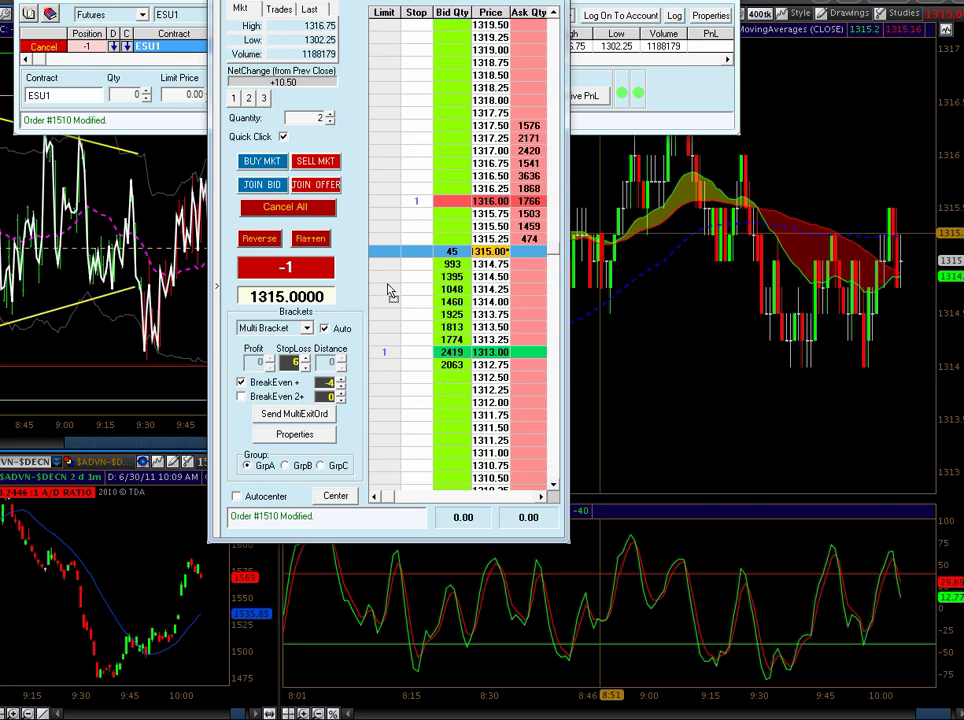
drag(384, 352, 384, 264)
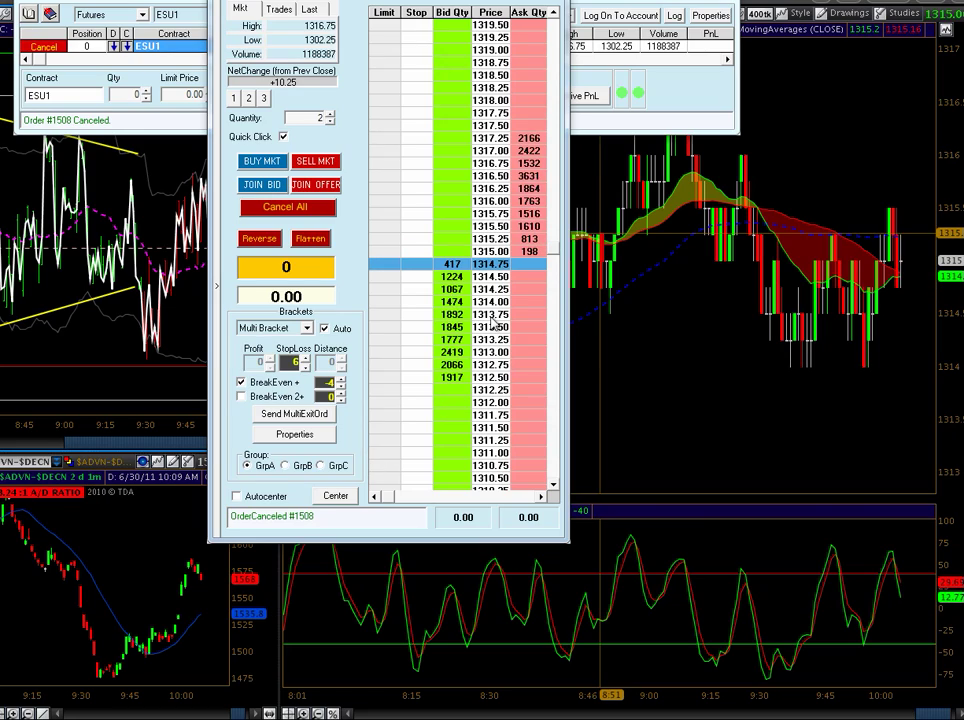
scroll(496, 309, up, 2)
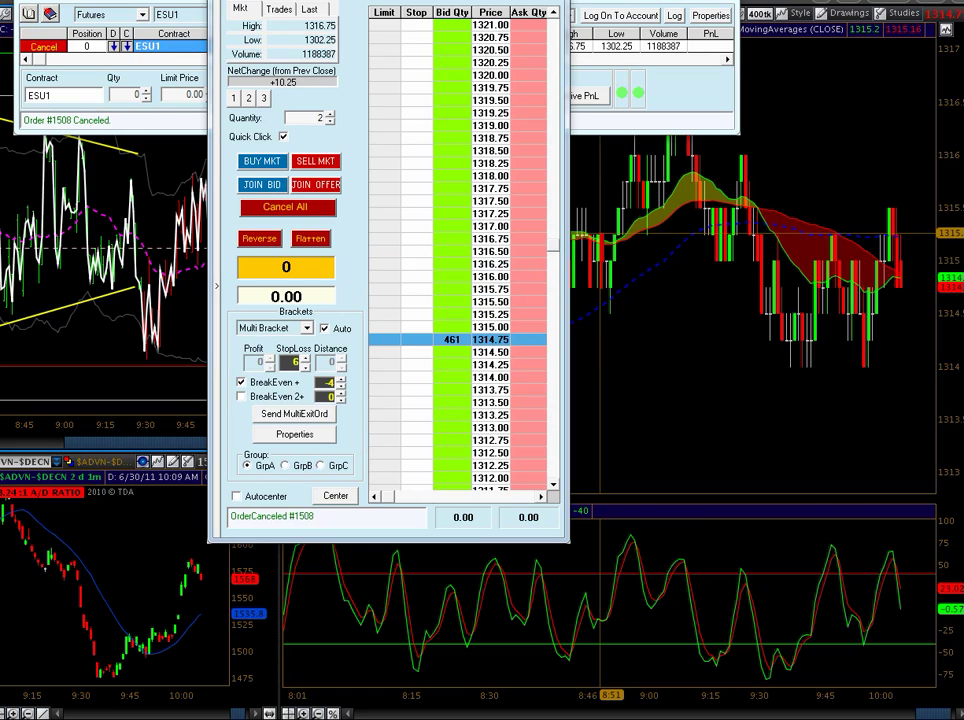